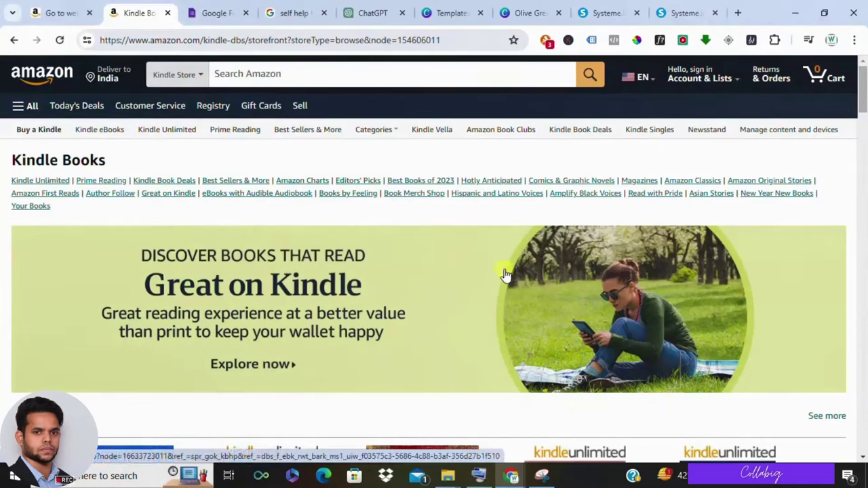
- Browse the Kindle Books storefront, covering best sellers, new releases, First Reads and noteworthy titles
scroll(529, 271, "down", 5)
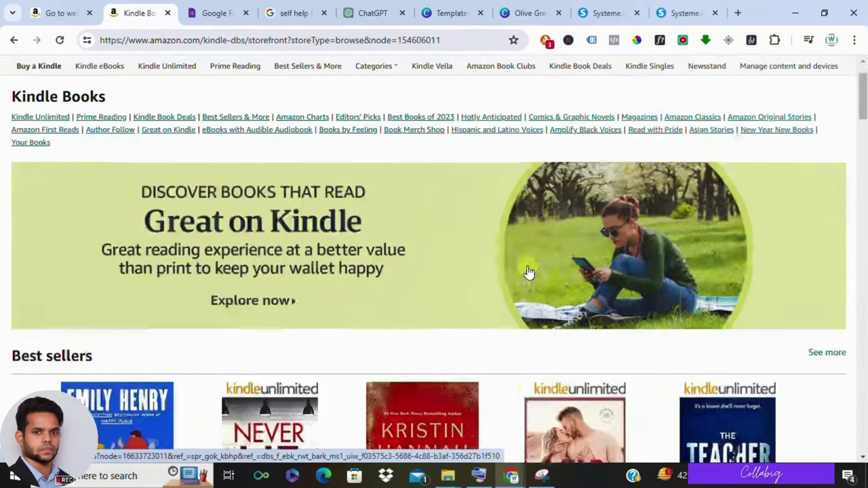
scroll(530, 269, "down", 1)
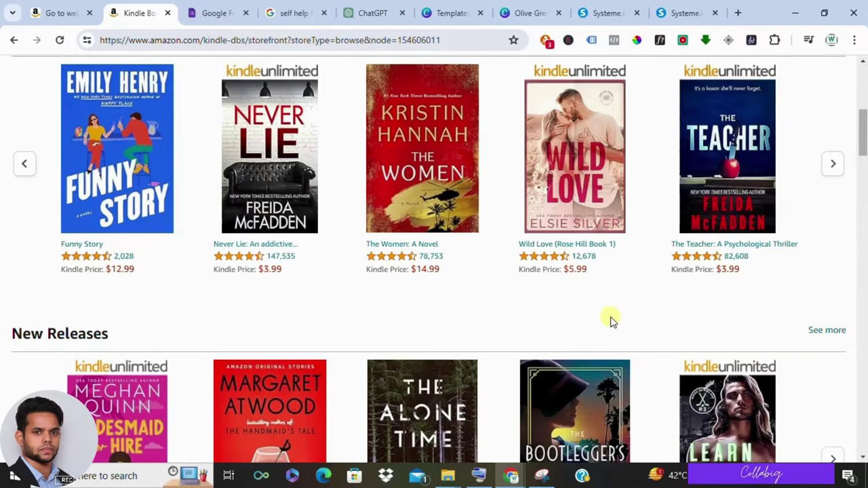
scroll(610, 321, "down", 5)
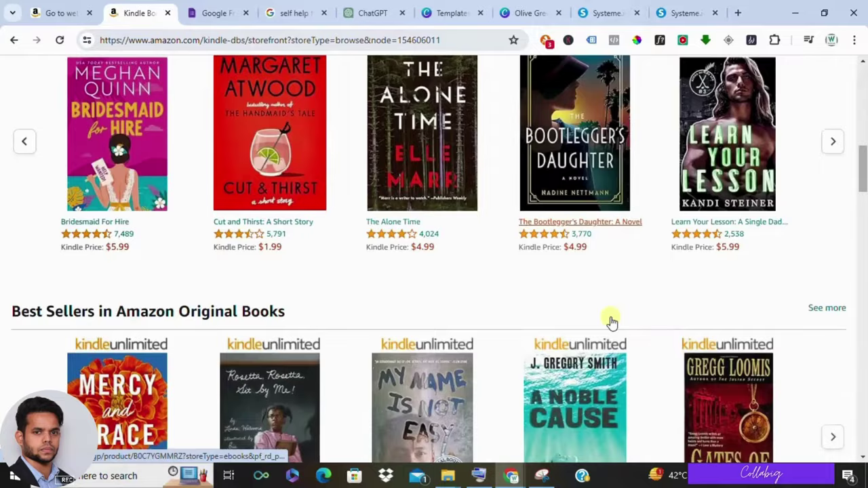
scroll(610, 321, "down", 8)
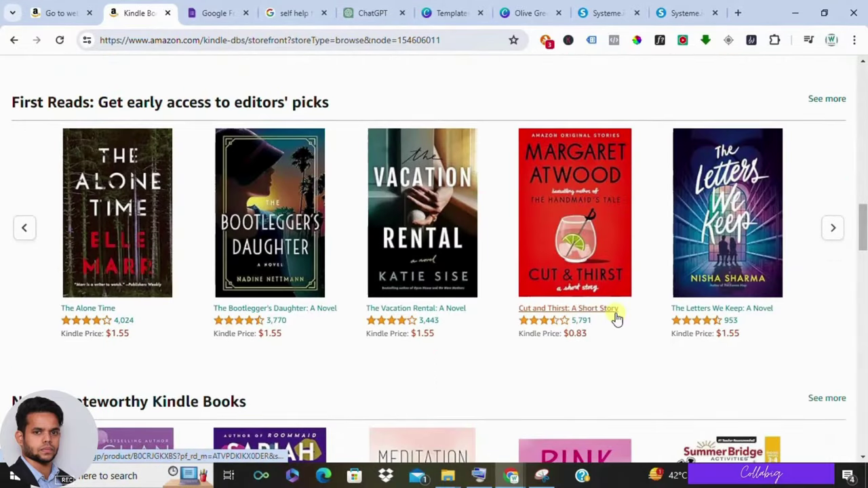
scroll(616, 319, "down", 1)
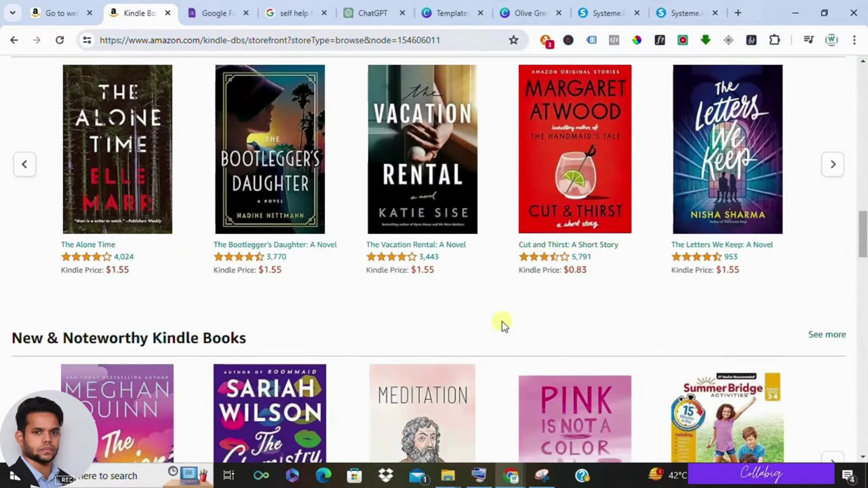
scroll(501, 326, "up", 15)
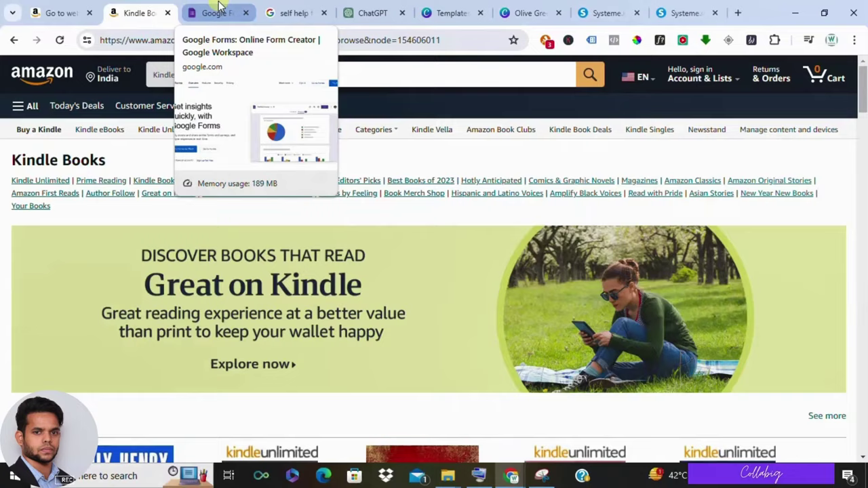
- Switch to the Google Forms site and look over its overview and online form creation feature
left_click(218, 5)
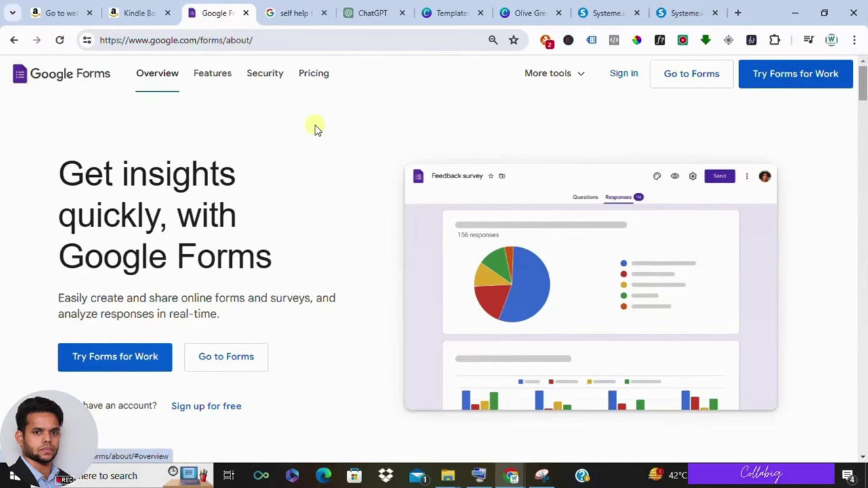
scroll(322, 148, "down", 1)
scroll(322, 148, "down", 6)
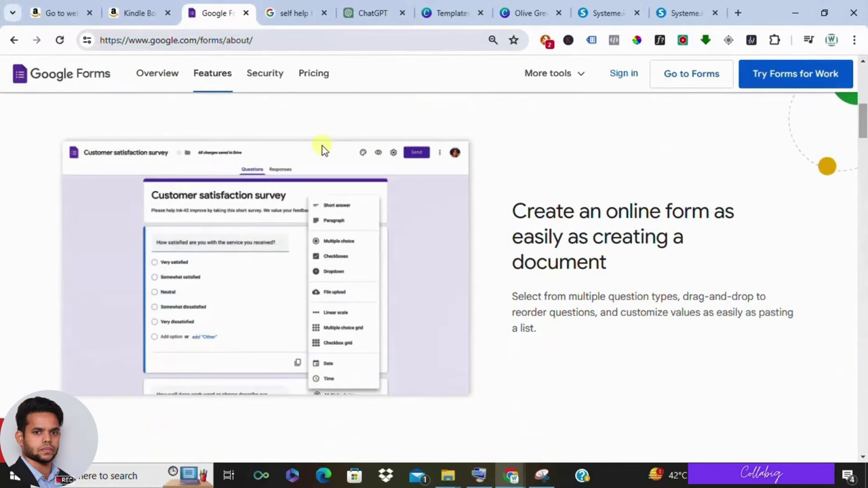
- Switch to the Google results for "self help forums" and look through the listed forums
left_click(269, 8)
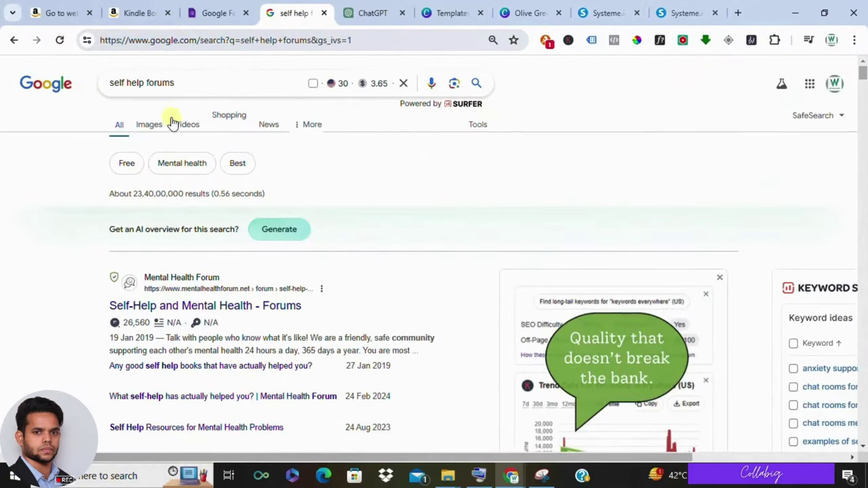
scroll(116, 207, "down", 6)
scroll(116, 216, "down", 8)
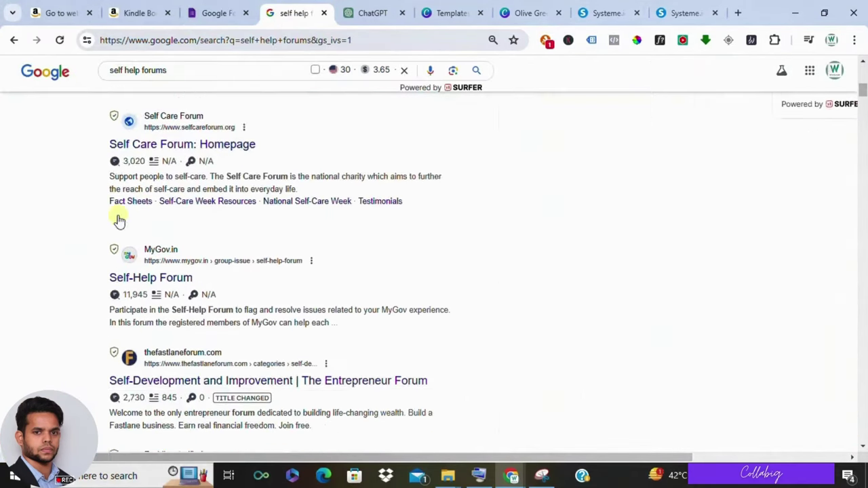
- Return to the Google Forms page and review its sections on polished surveys and automatic response summaries
left_click(247, 4)
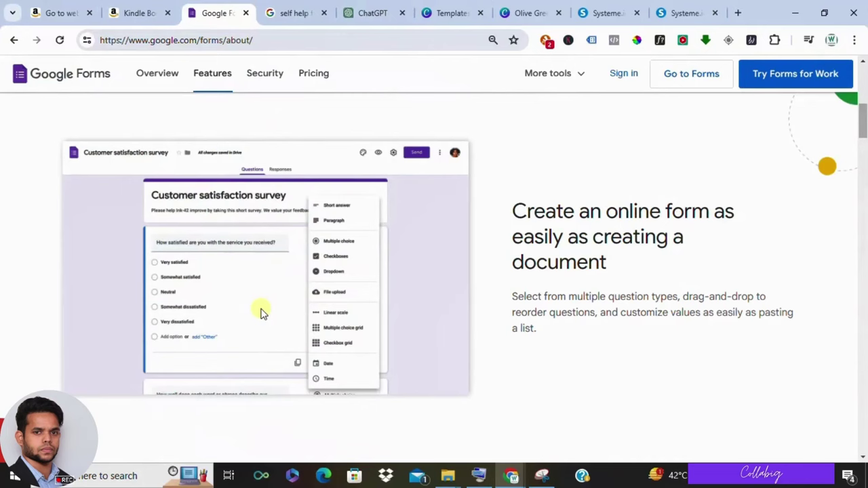
scroll(265, 317, "down", 5)
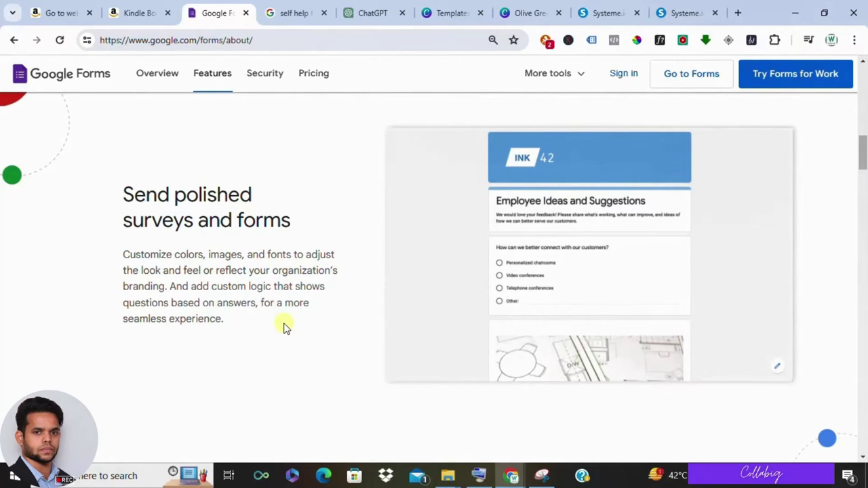
scroll(284, 328, "down", 4)
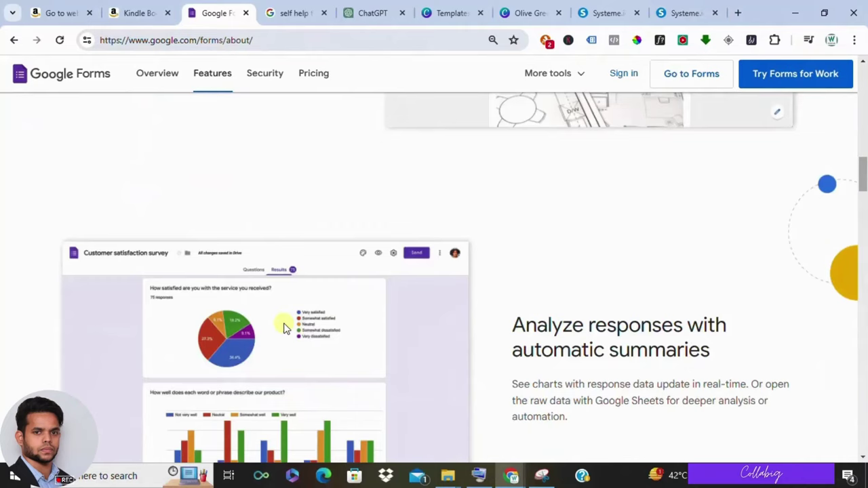
scroll(285, 328, "down", 2)
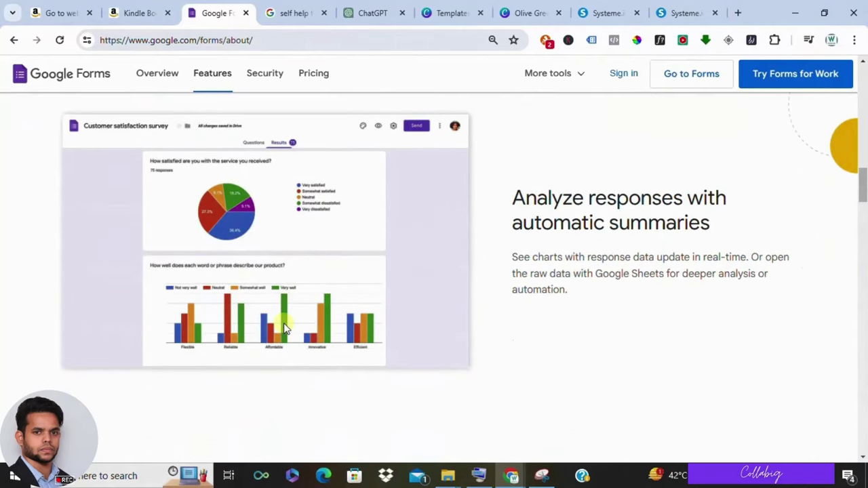
scroll(558, 341, "up", 8)
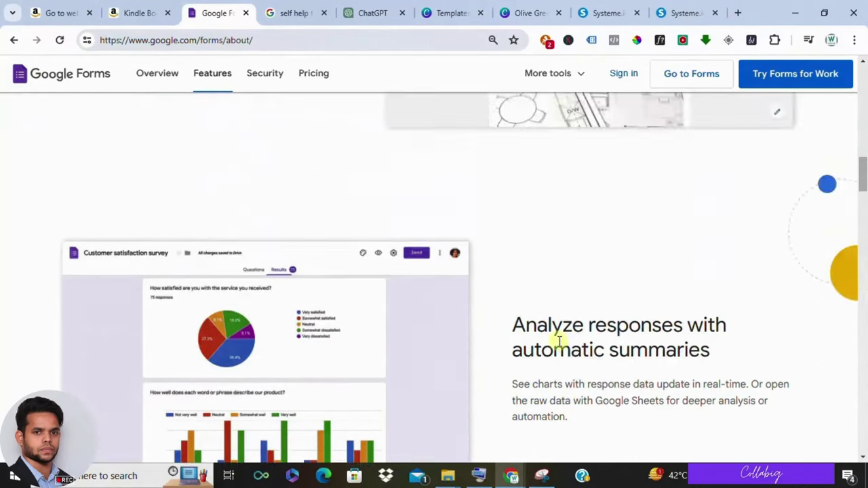
scroll(506, 321, "up", 10)
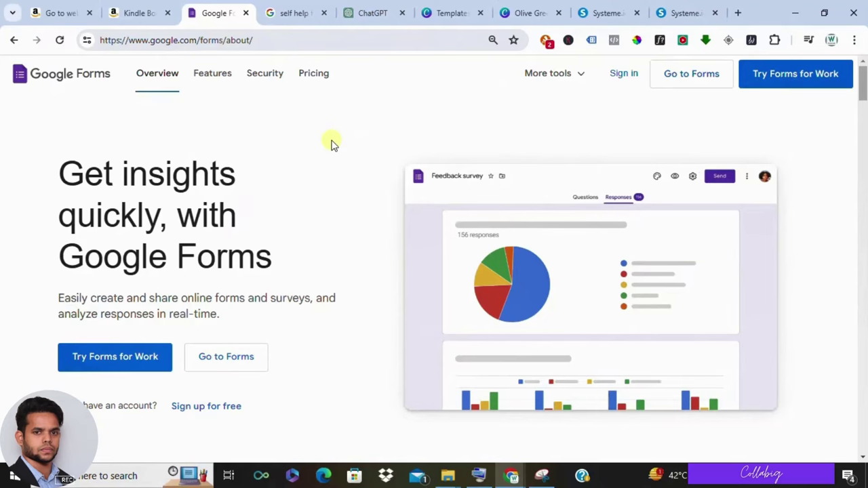
- Switch to the ChatGPT conversation and highlight the ebook title prompt and the reply with alternative titles
left_click(371, 8)
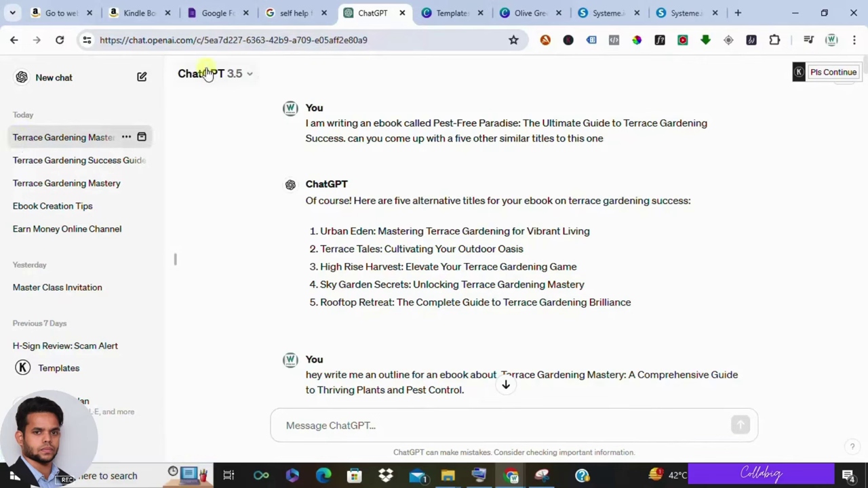
left_click_drag(304, 128, 659, 146)
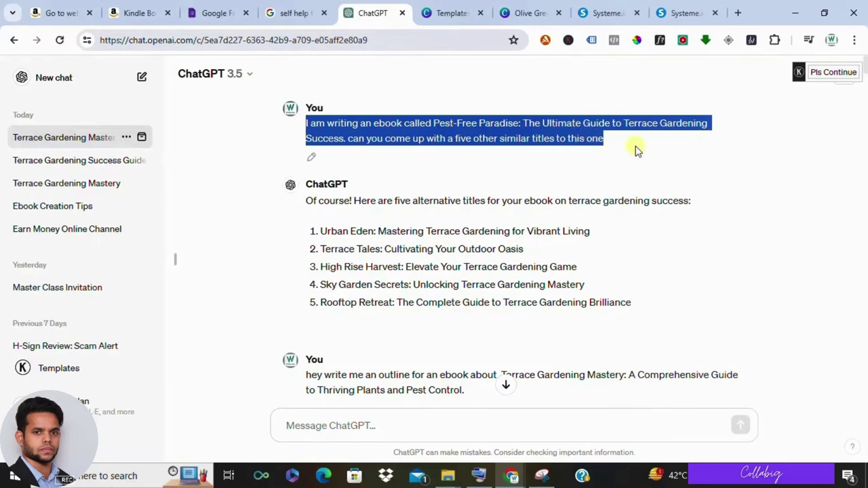
left_click_drag(273, 231, 666, 310)
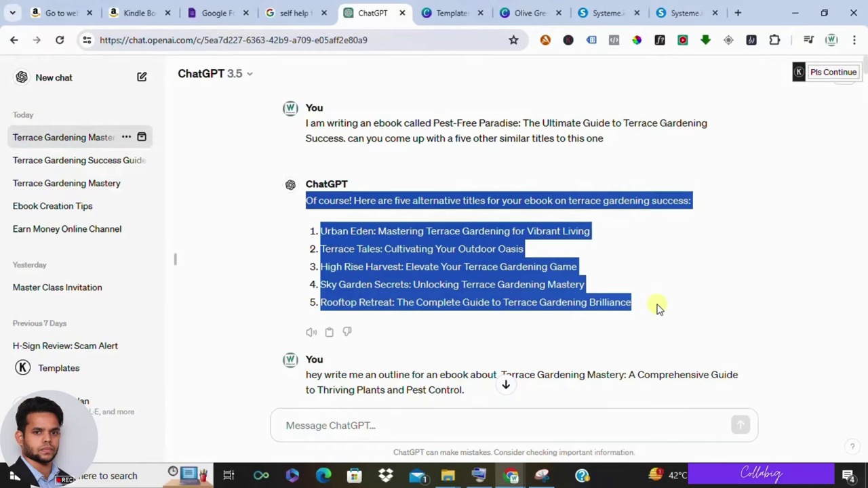
- Highlight the prompt asking for a Terrace Gardening Mastery ebook outline and read through the generated outline
scroll(656, 308, "down", 4)
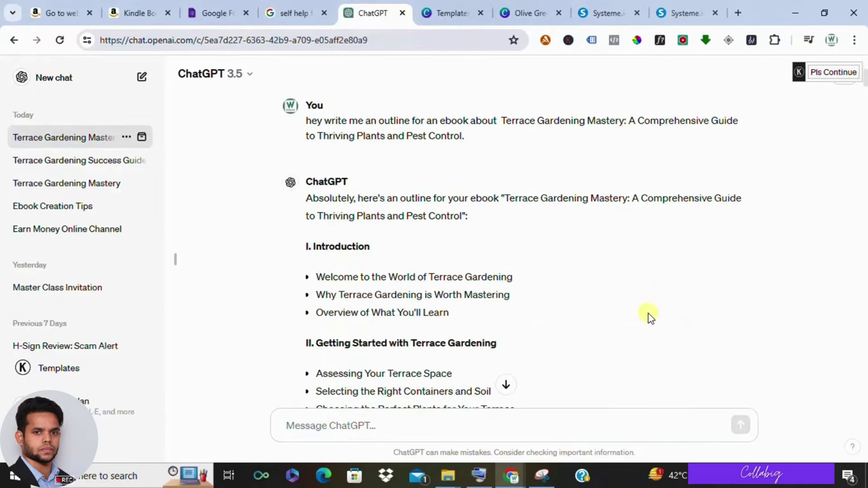
left_click(488, 138)
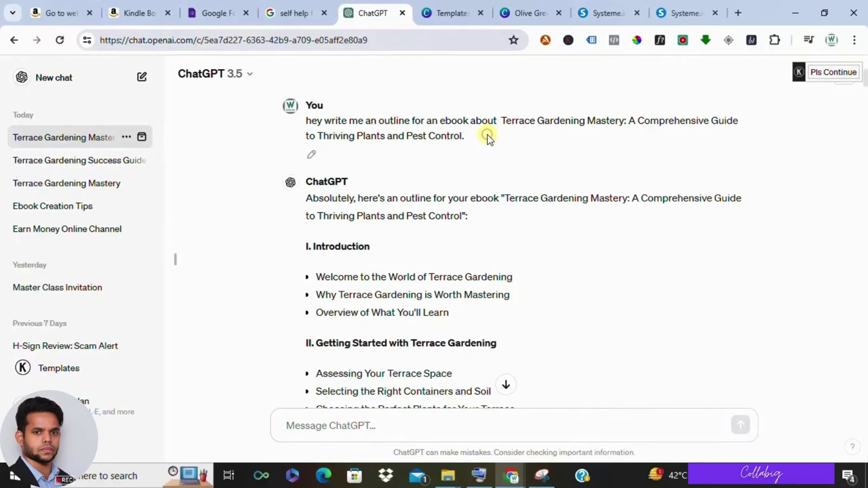
left_click_drag(488, 138, 304, 126)
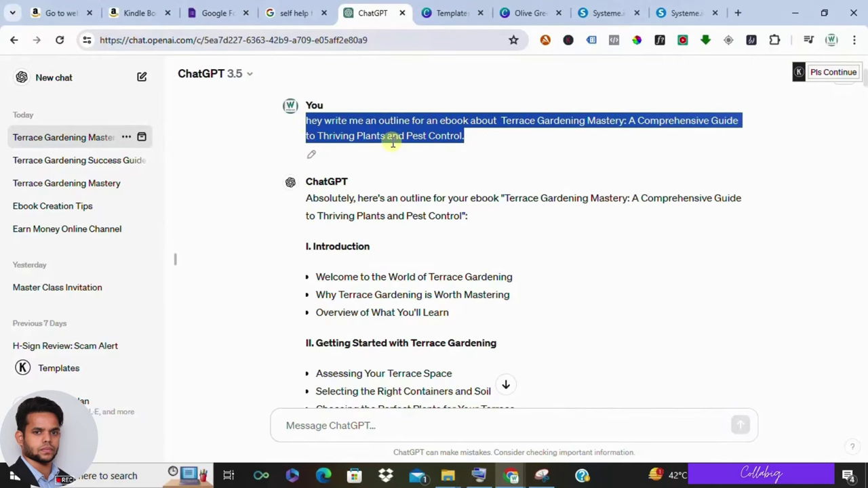
scroll(391, 142, "down", 2)
scroll(358, 166, "up", 1)
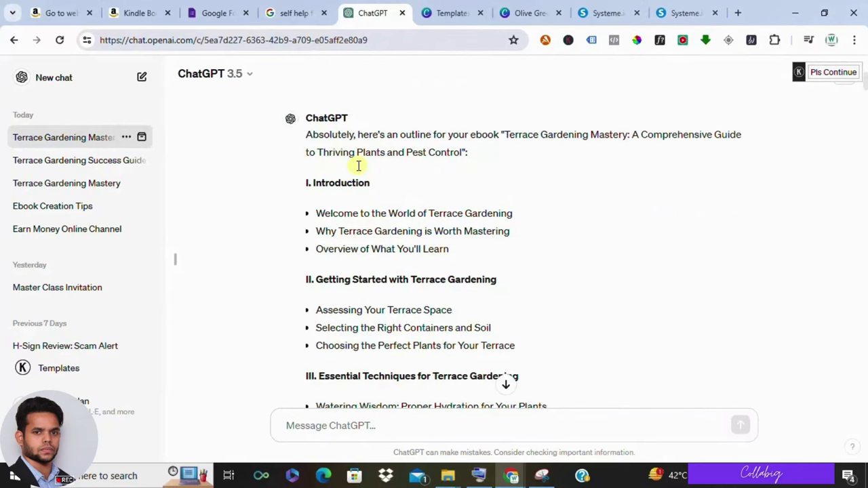
scroll(358, 166, "down", 15)
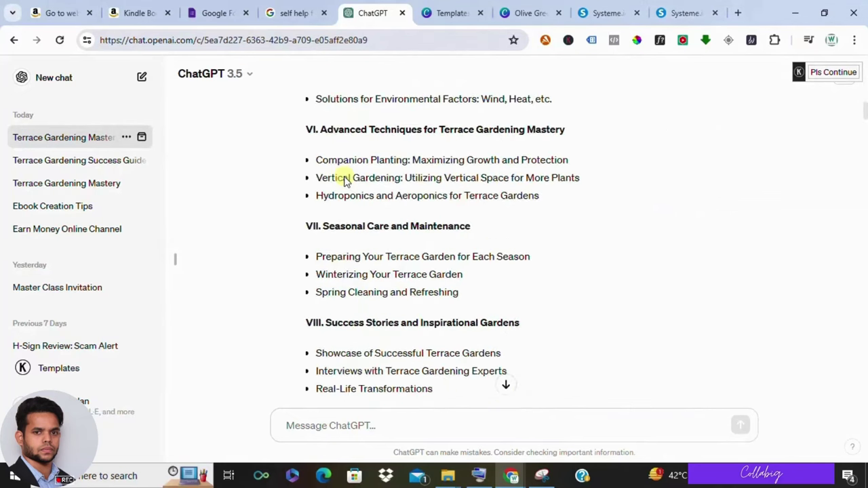
- Highlight the prompt "please elaborate each and every point for me" and read through the elaborated outline sections
scroll(345, 176, "down", 5)
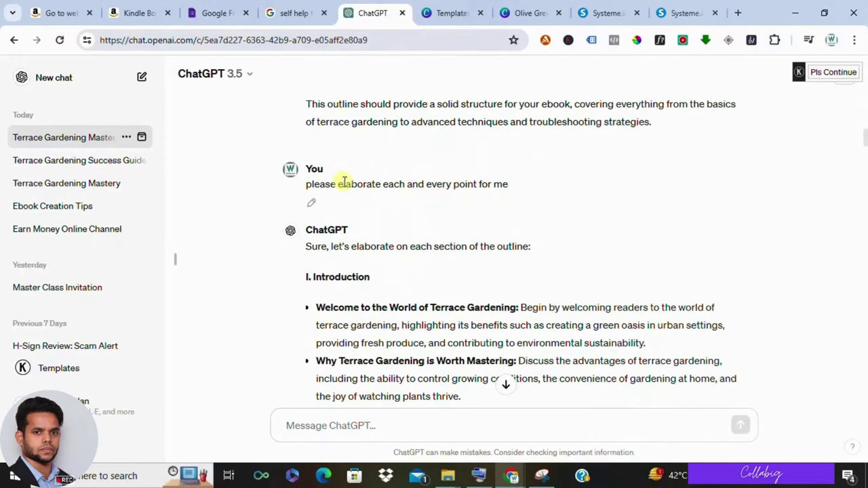
triple_click(345, 183)
scroll(440, 190, "down", 1)
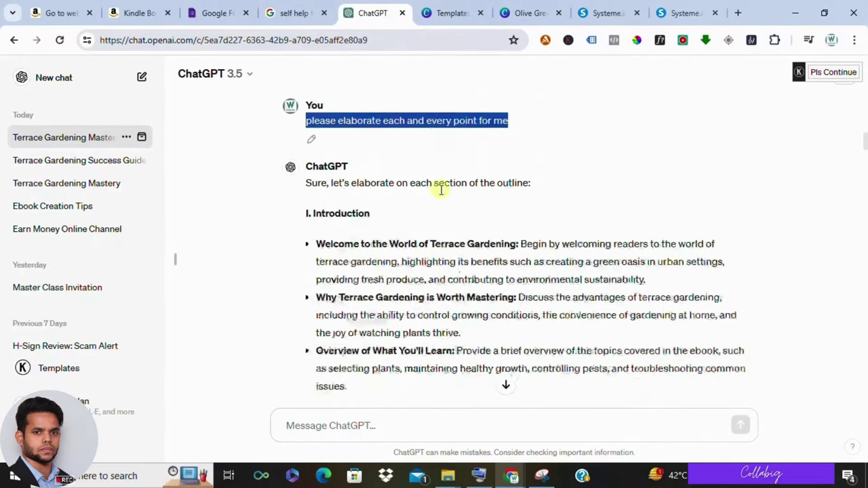
scroll(441, 190, "down", 10)
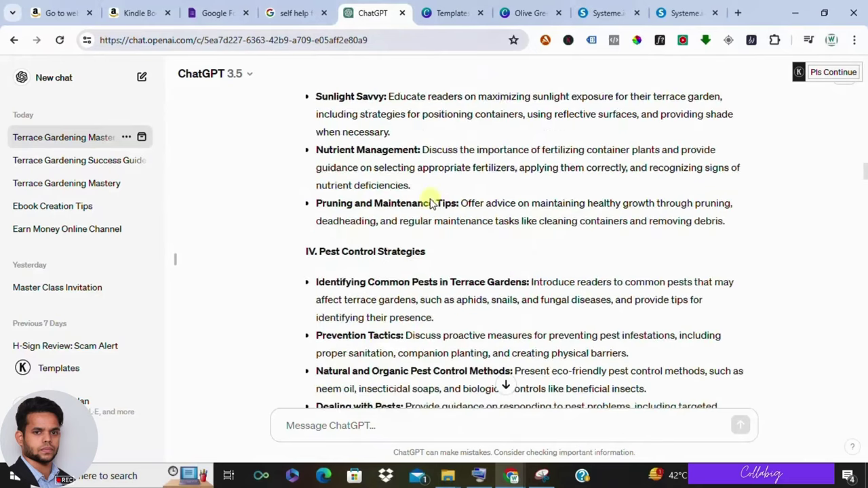
scroll(430, 204, "down", 10)
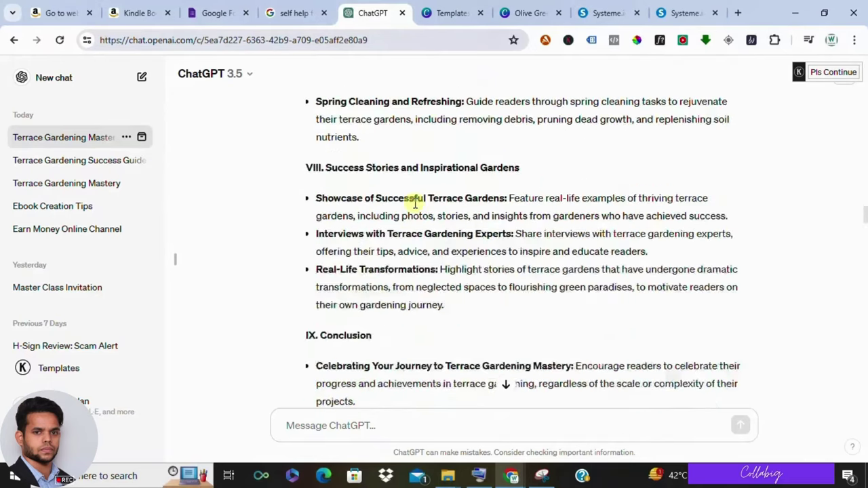
- Highlight the prompt asking for a complete ebook and review the Terrace Gardening Mastery draft chapters
scroll(415, 204, "down", 10)
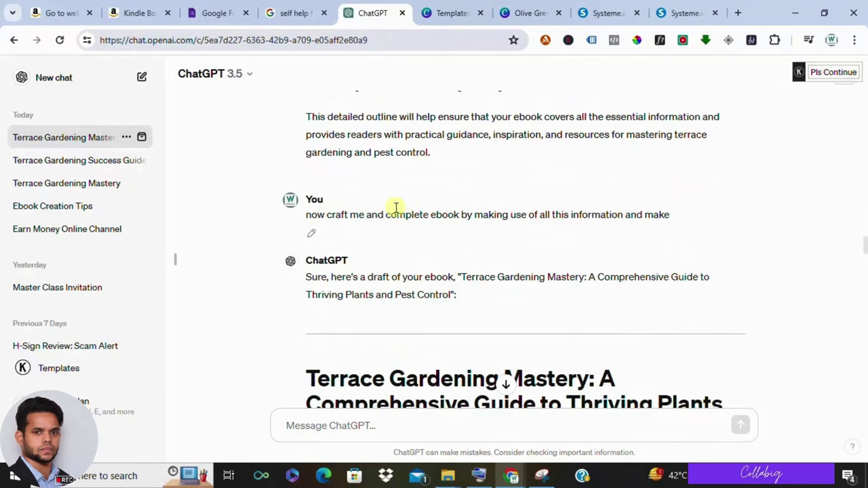
triple_click(384, 214)
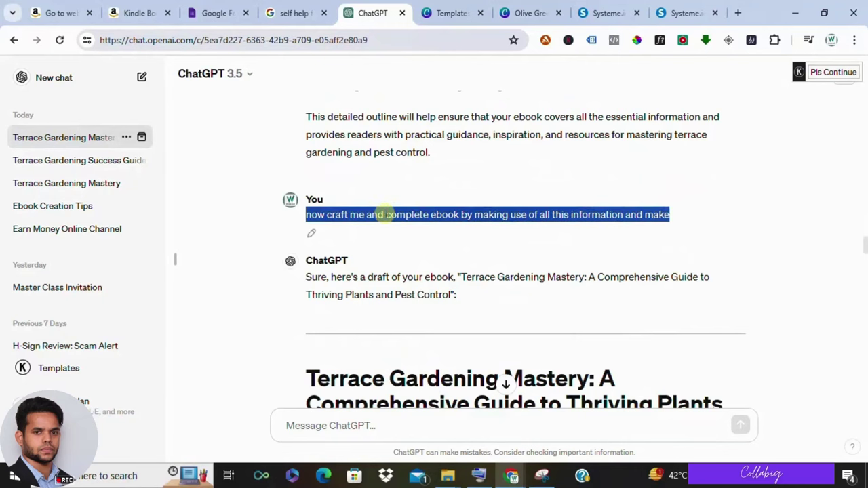
scroll(384, 214, "down", 3)
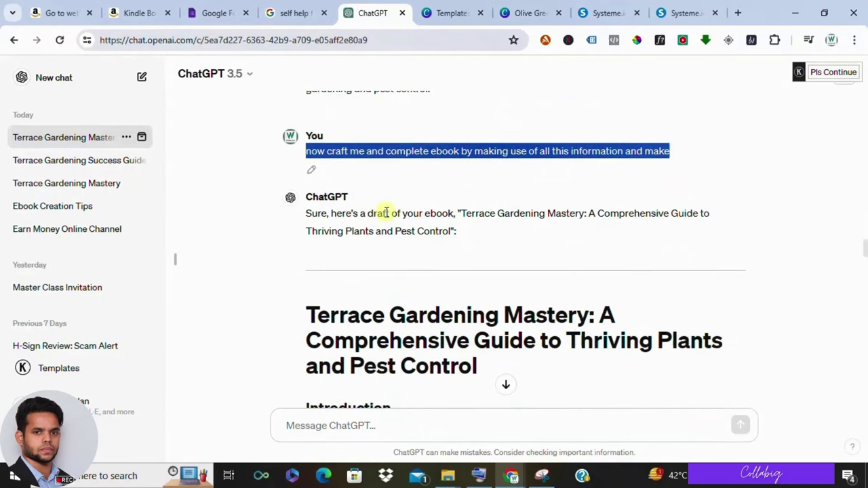
scroll(385, 214, "down", 6)
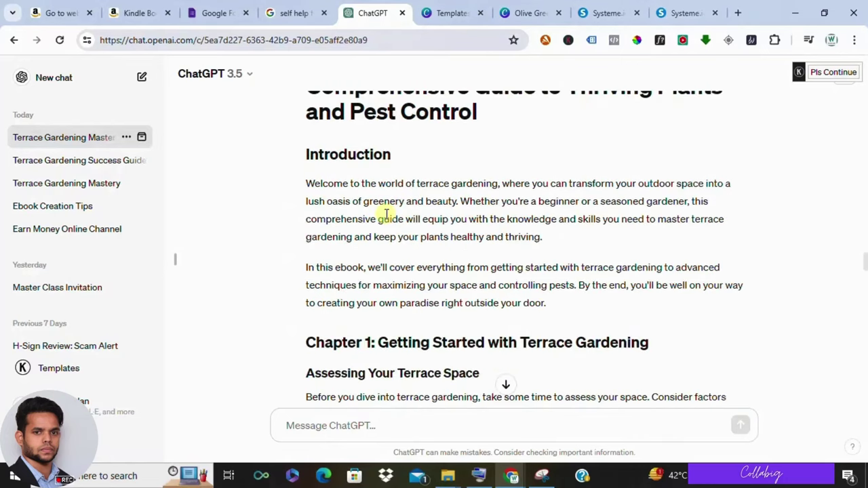
scroll(385, 214, "down", 10)
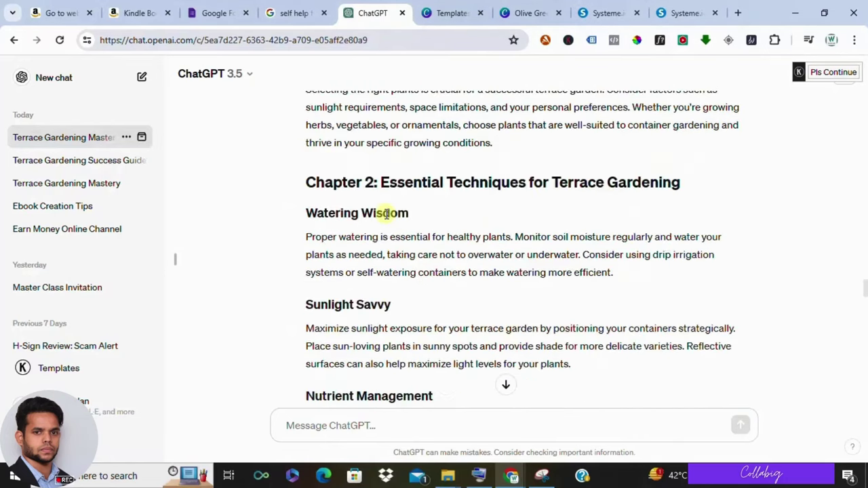
scroll(389, 217, "down", 6)
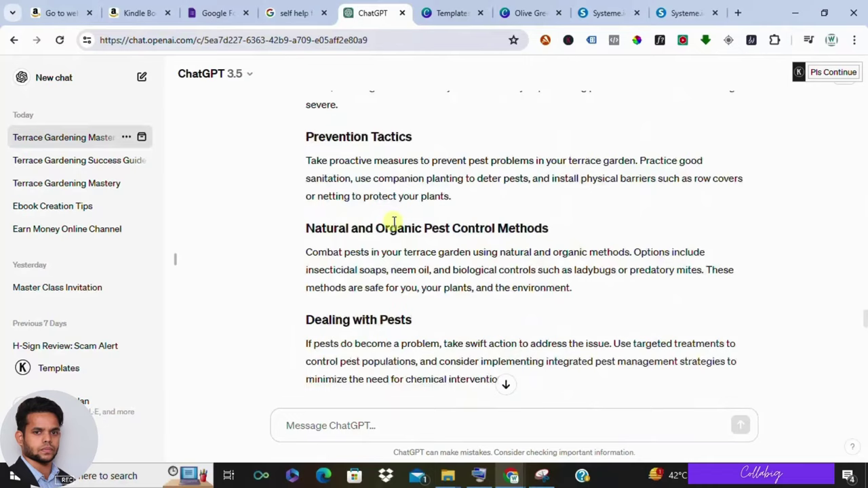
scroll(394, 230, "up", 10)
scroll(394, 235, "up", 10)
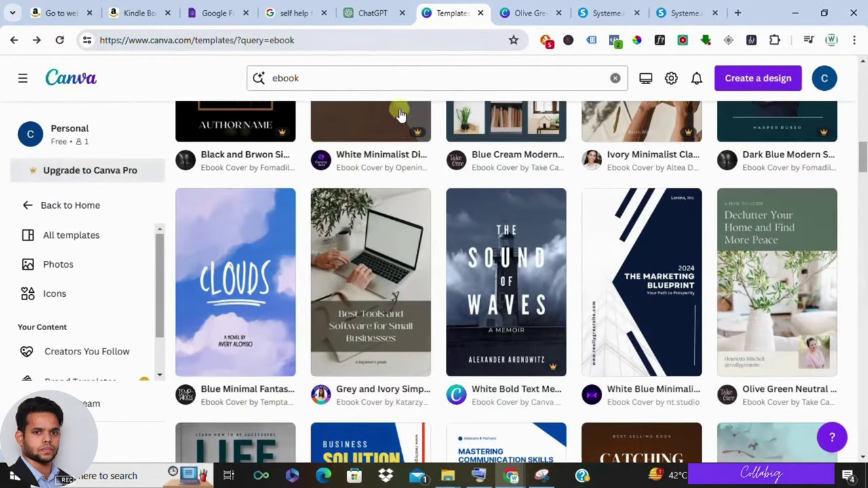
- Browse the ebook cover templates in the Canva search results for a suitable design
scroll(502, 204, "down", 6)
scroll(441, 224, "down", 2)
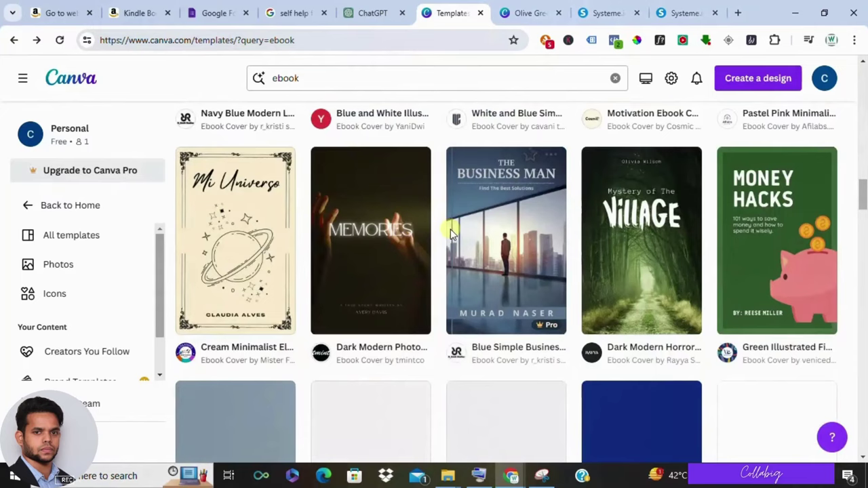
scroll(450, 230, "down", 3)
scroll(442, 246, "down", 2)
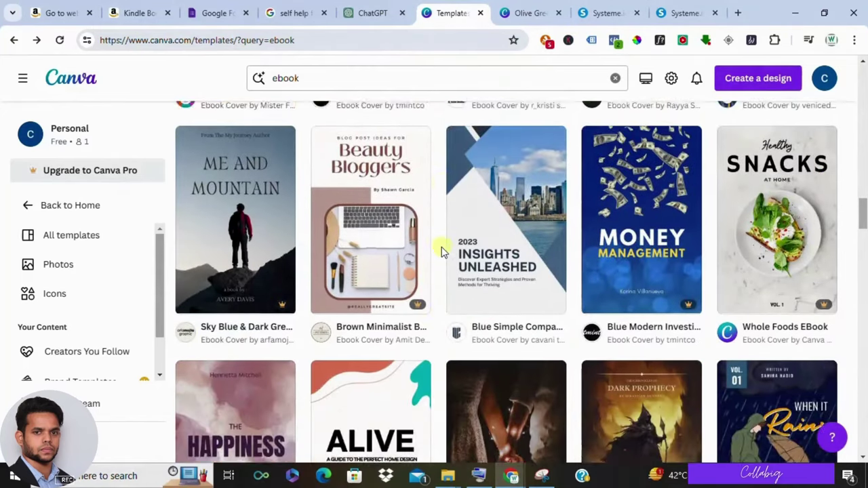
scroll(511, 239, "up", 5)
scroll(510, 240, "up", 4)
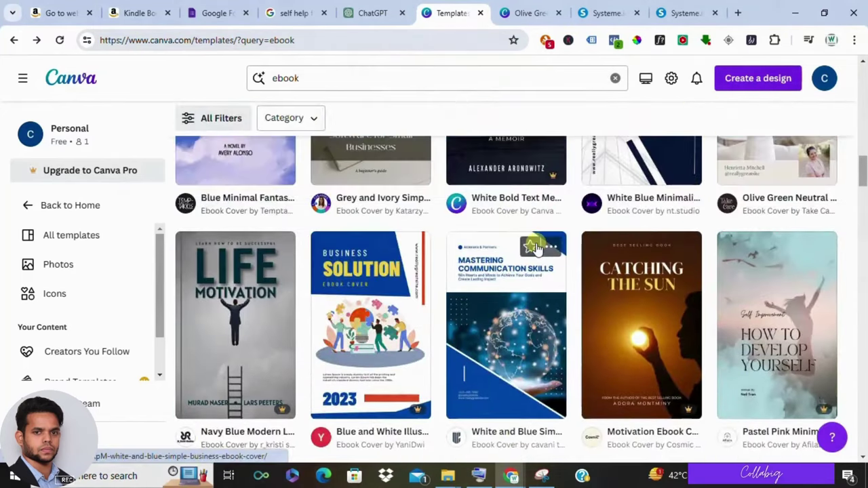
scroll(556, 251, "down", 4)
scroll(594, 257, "up", 4)
scroll(616, 261, "up", 2)
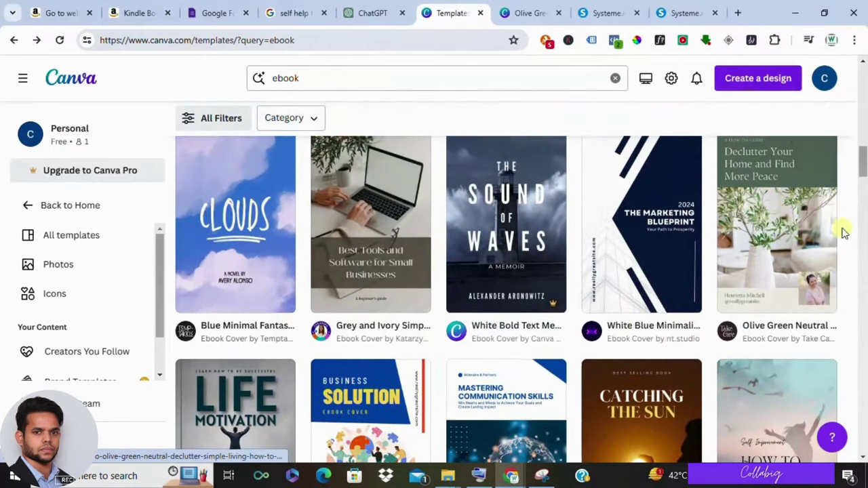
- Switch to the opened Olive Green Neutral Declutter ebook design and select the title text on its cover page
right_click(749, 221)
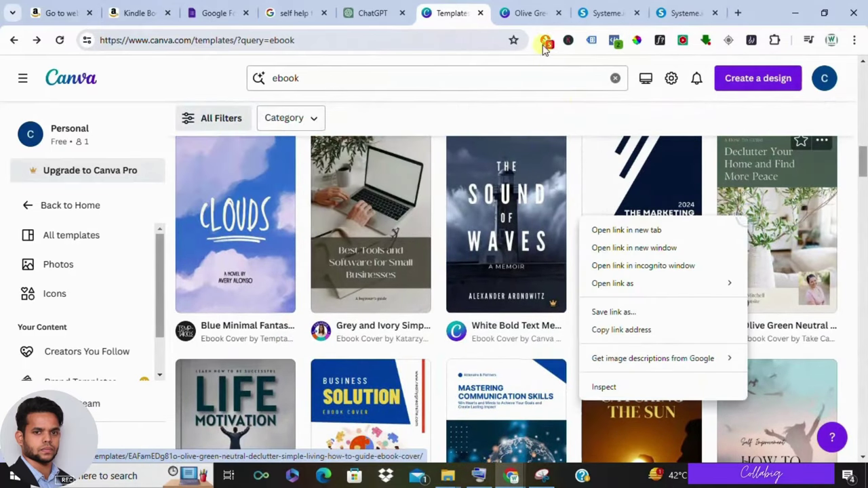
left_click(527, 7)
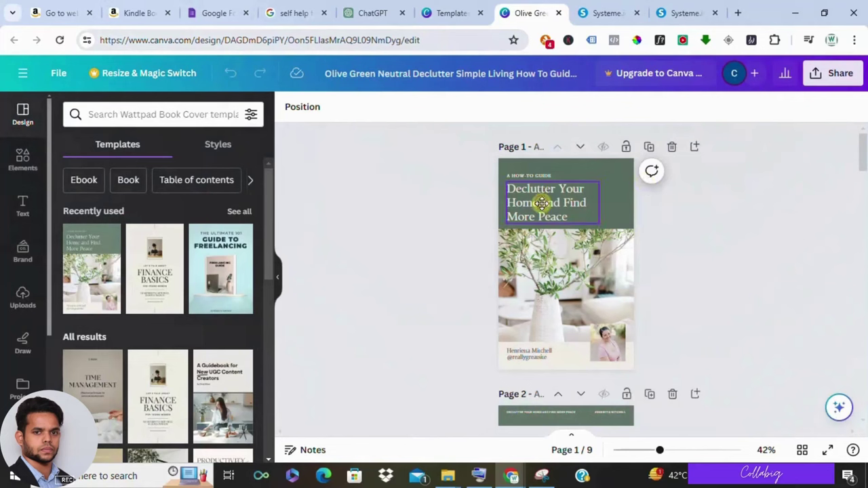
mouse_move(542, 201)
left_mouse_down()
mouse_move(591, 202)
mouse_move(543, 202)
left_mouse_up()
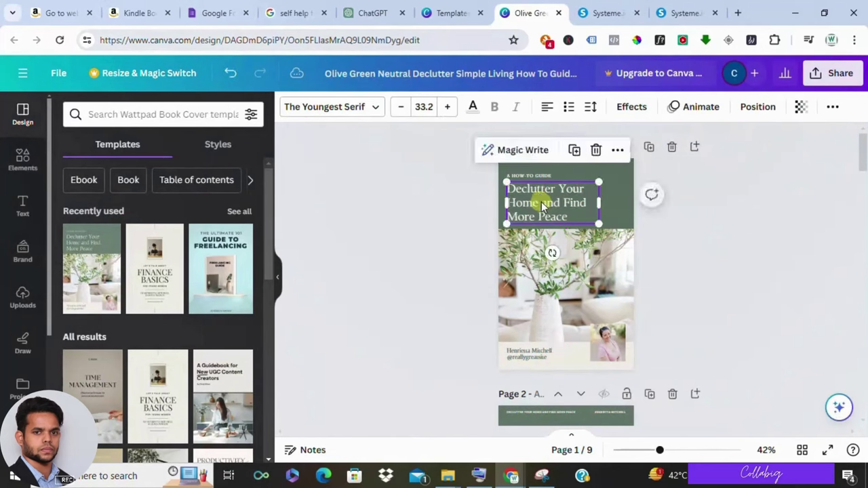
scroll(542, 226, "down", 2)
scroll(542, 229, "up", 2)
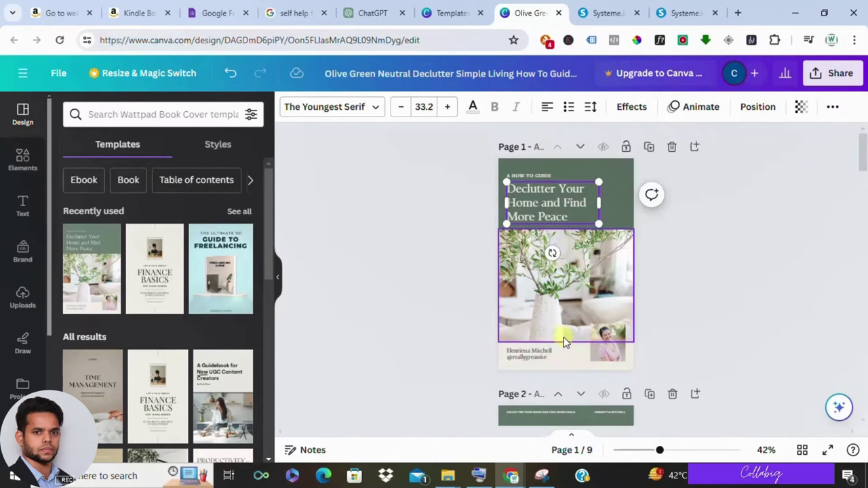
- View the design's table of contents page, and open and close the sharing and download options
scroll(563, 336, "down", 2)
left_click(826, 80)
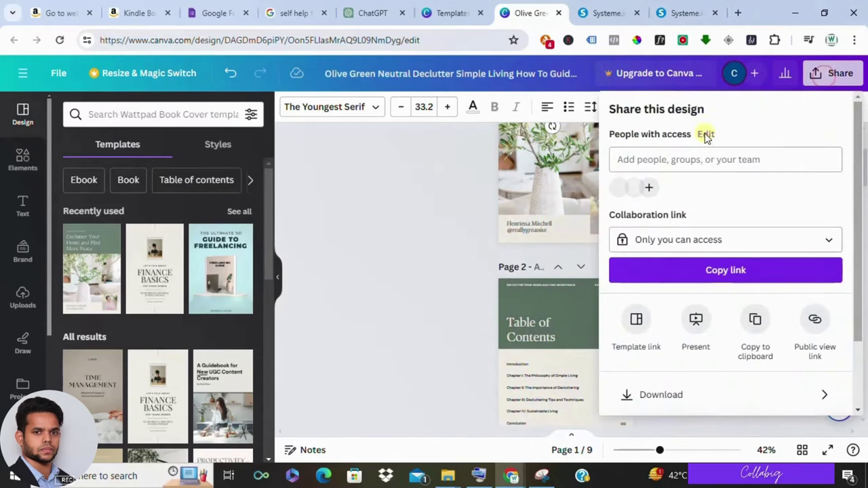
left_click(438, 292)
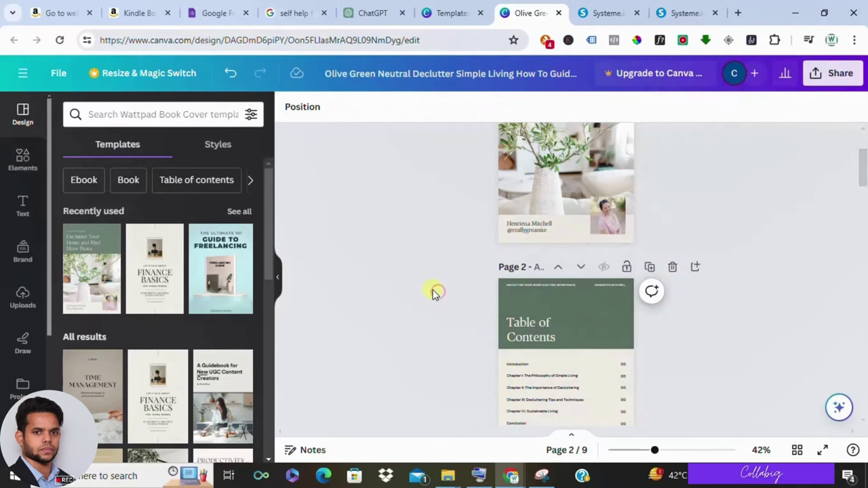
- Revisit the Amazon Kindle Books page, and switch to the systeme.io home page to read through its feature sections
left_click(114, 8)
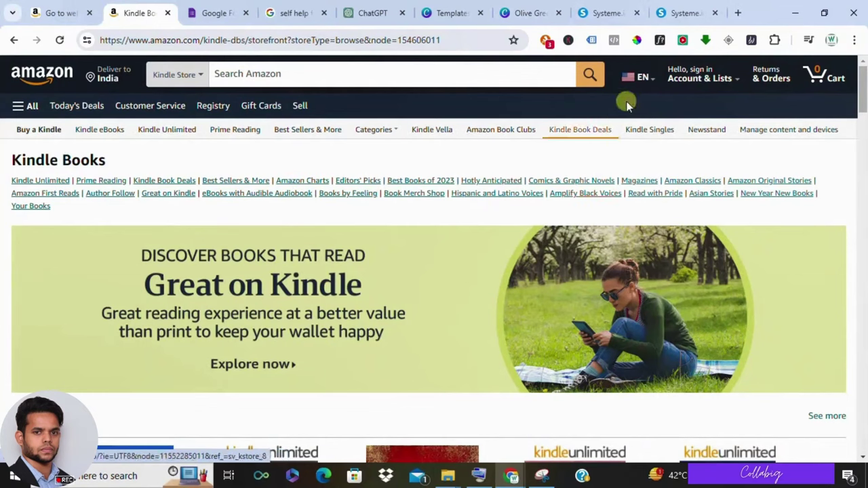
left_click(218, 8)
left_click(597, 8)
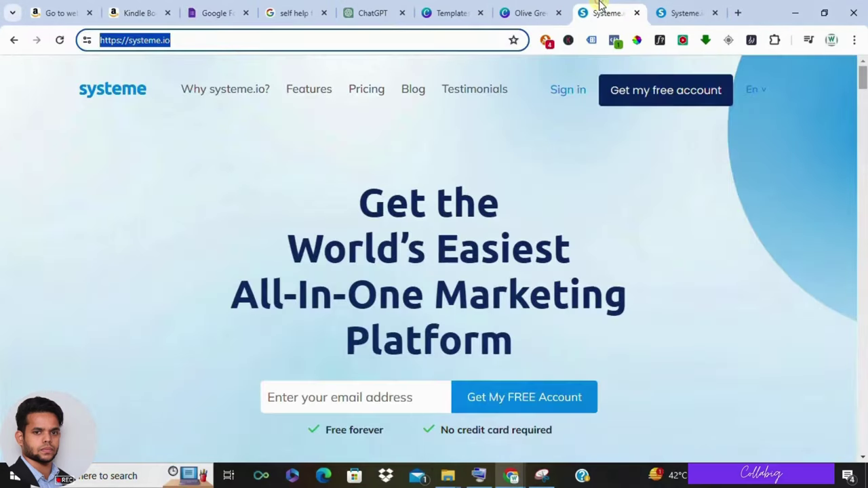
left_click(210, 152)
scroll(213, 172, "down", 10)
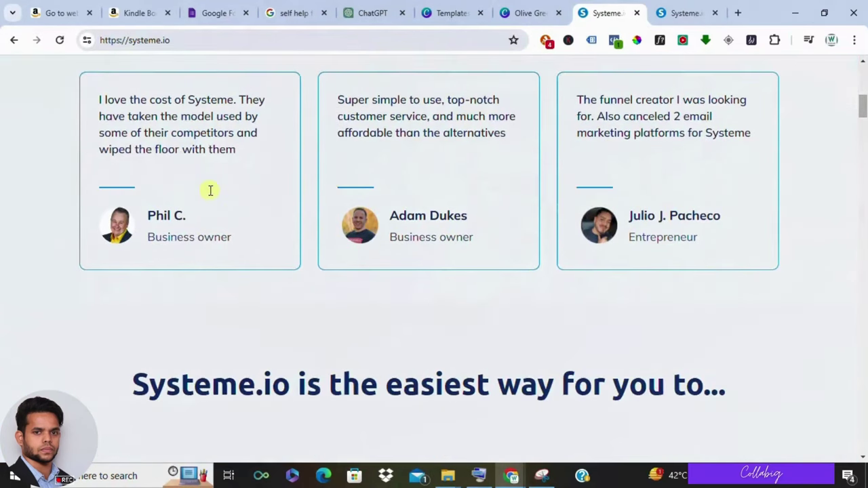
scroll(207, 193, "down", 2)
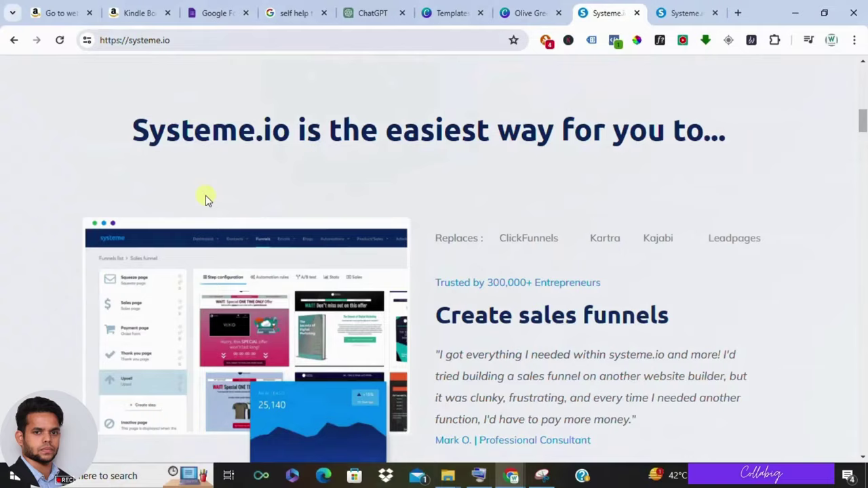
scroll(207, 203, "down", 3)
scroll(207, 213, "down", 5)
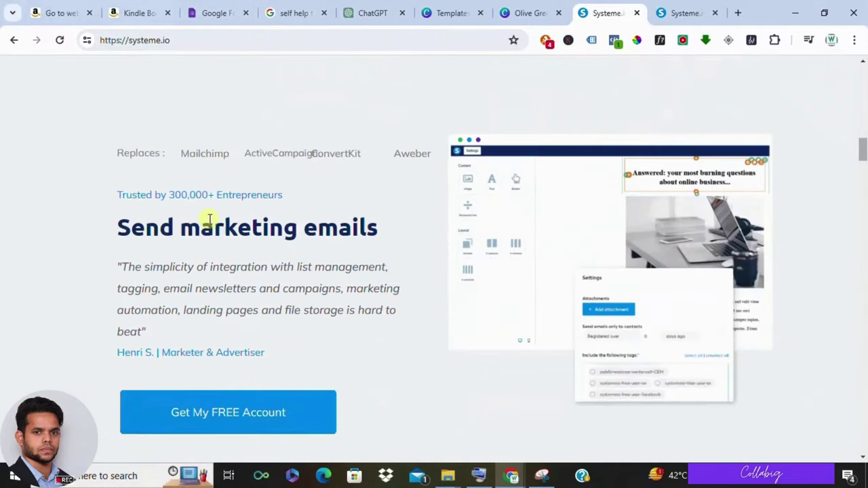
scroll(210, 220, "down", 8)
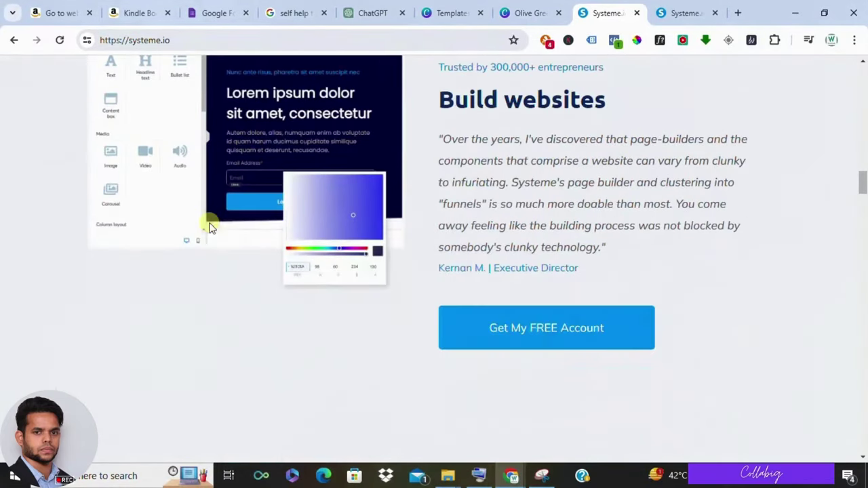
scroll(276, 336, "down", 6)
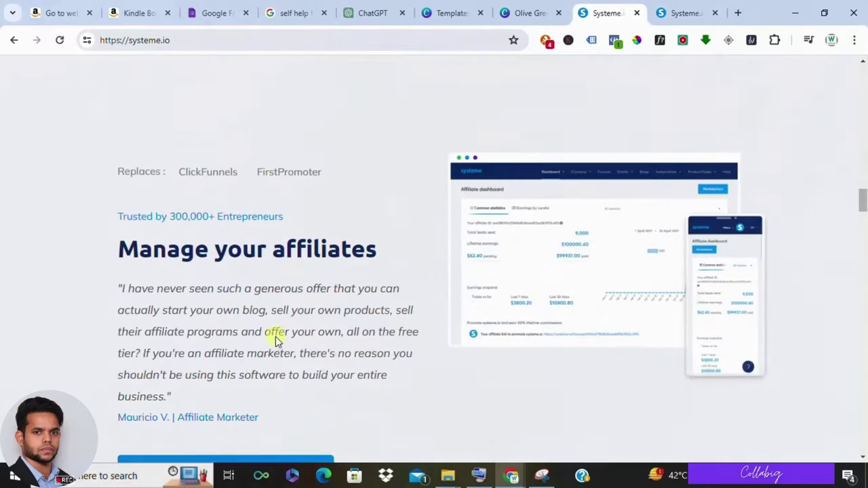
- Switch to the systeme.io pricing page and highlight the Free plan's monthly price and contacts limit
left_click(674, 13)
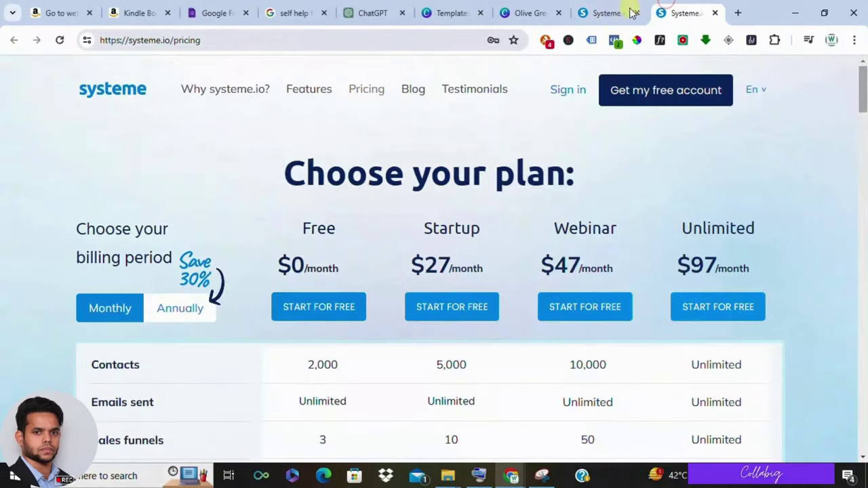
scroll(336, 217, "down", 3)
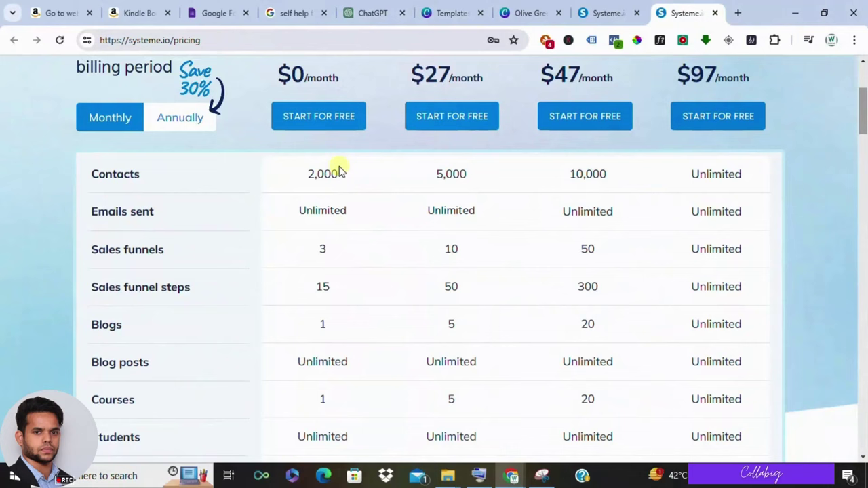
left_click_drag(341, 173, 297, 173)
scroll(296, 173, "up", 2)
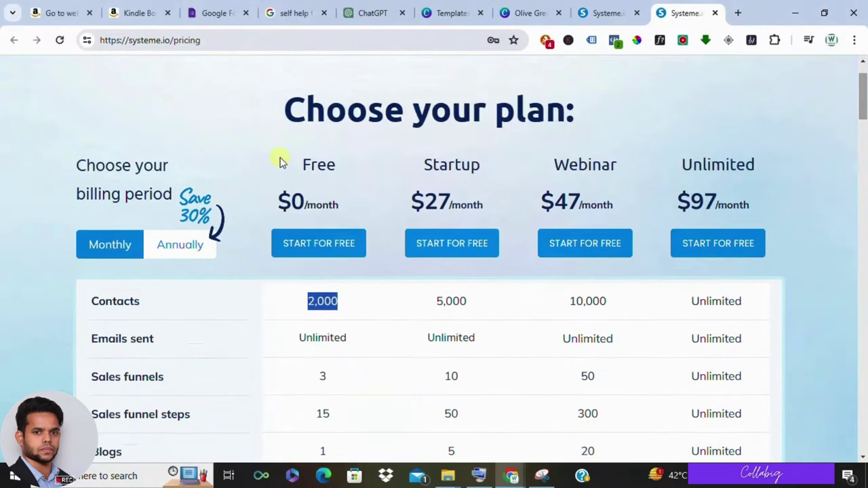
left_click_drag(268, 203, 359, 206)
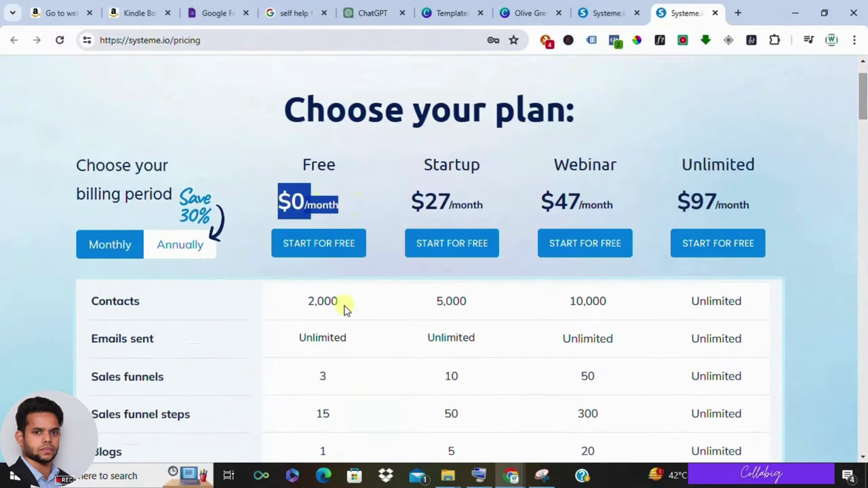
left_click_drag(344, 309, 281, 310)
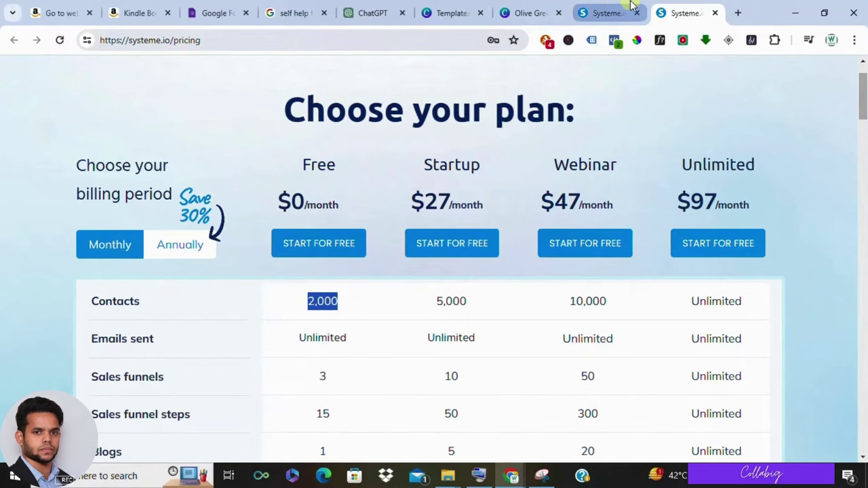
- Return to the systeme.io home page and review its free account sign-up area and customer testimonials
left_click(608, 8)
scroll(321, 224, "up", 20)
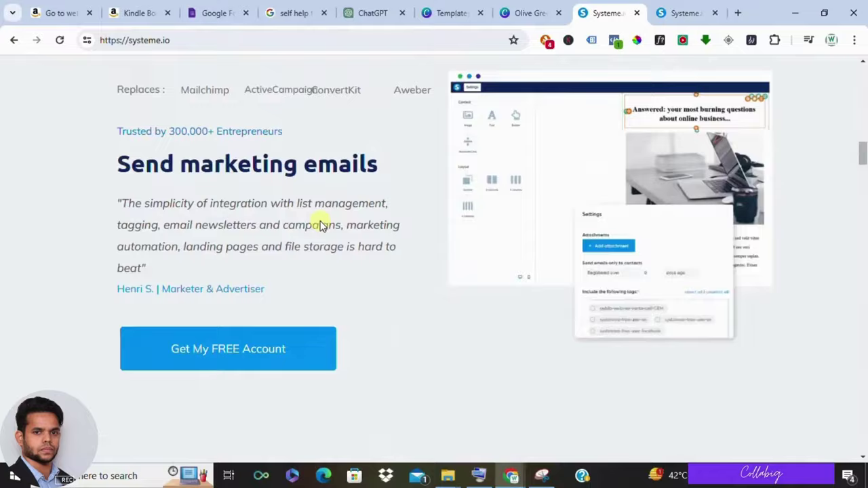
scroll(322, 223, "up", 4)
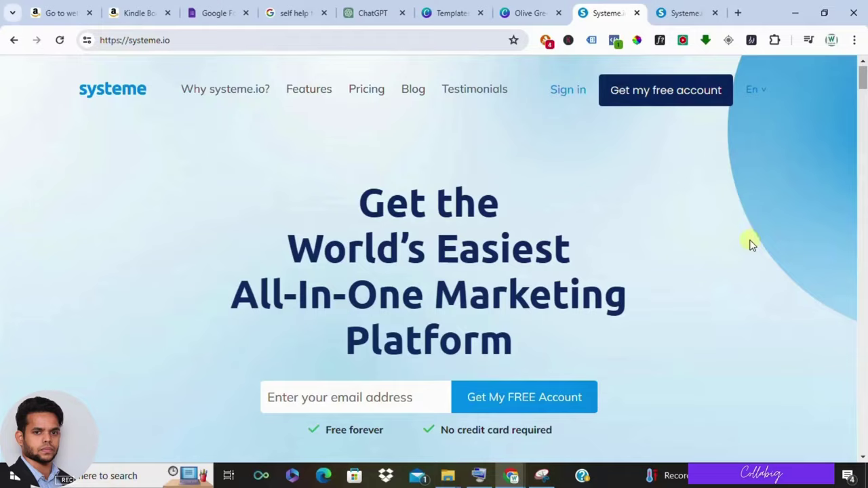
scroll(745, 244, "down", 6)
scroll(739, 253, "down", 1)
scroll(739, 253, "up", 1)
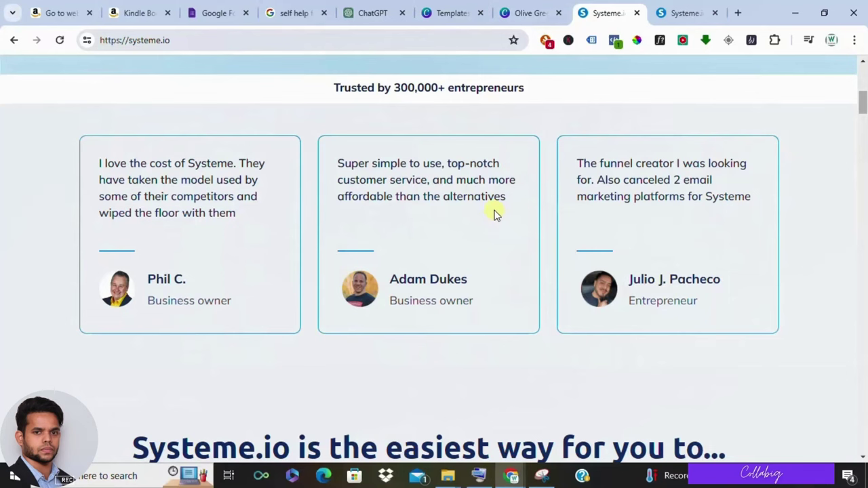
scroll(485, 244, "up", 5)
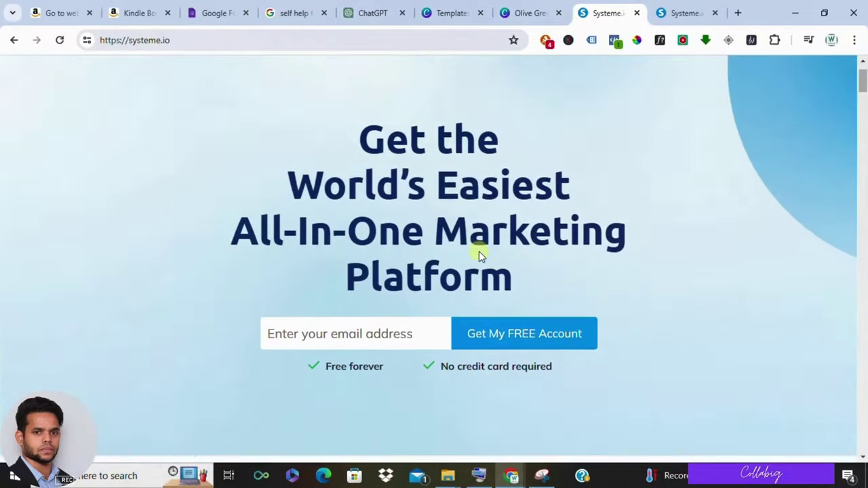
scroll(479, 251, "up", 1)
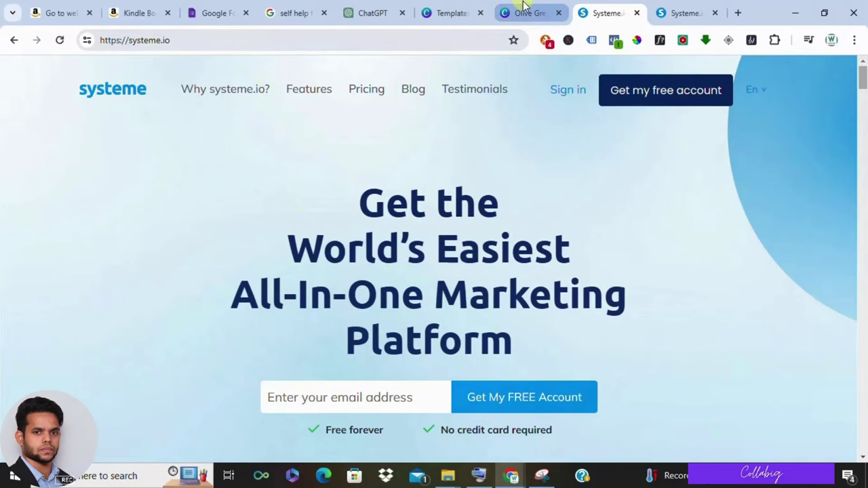
- Return to the Canva ebook template results and look over the cover designs again
left_click(460, 6)
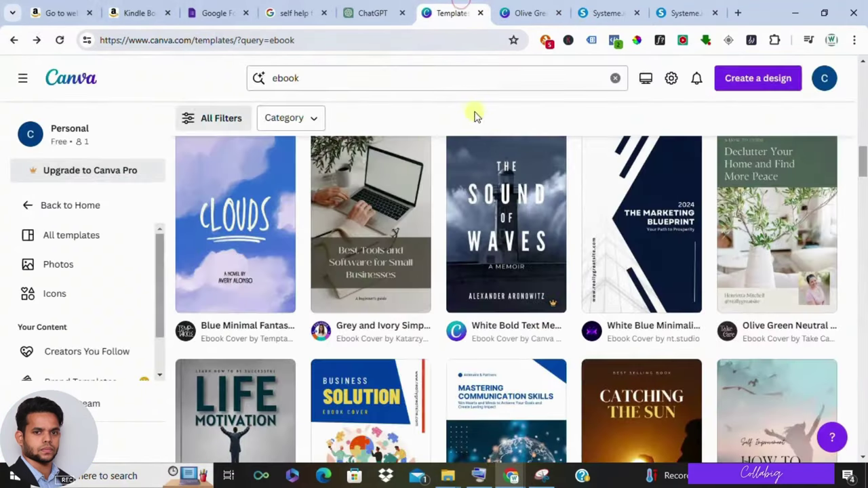
scroll(505, 231, "up", 5)
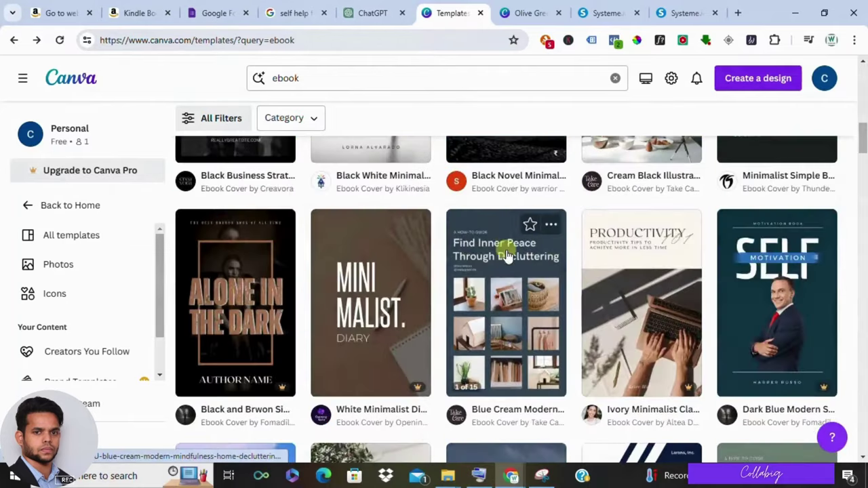